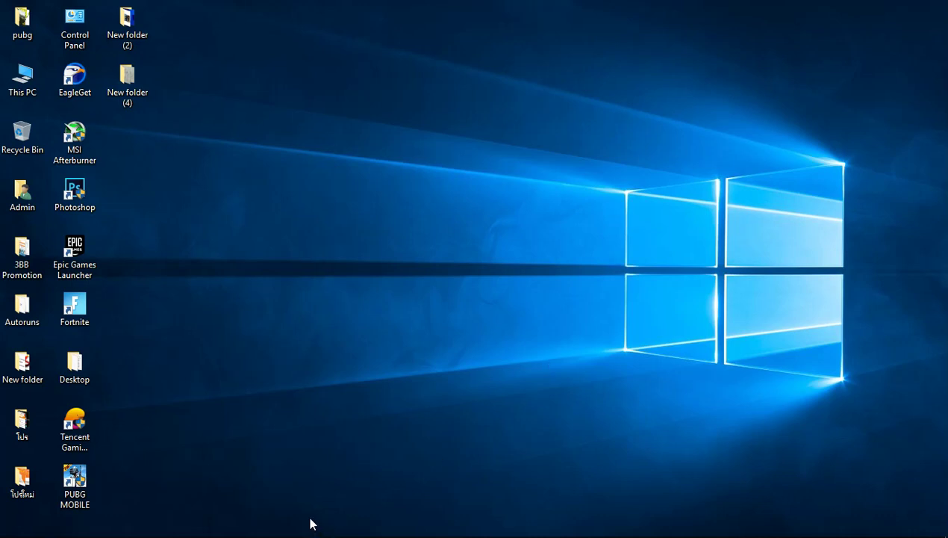
mouse_move(209, 534)
left_click(184, 525)
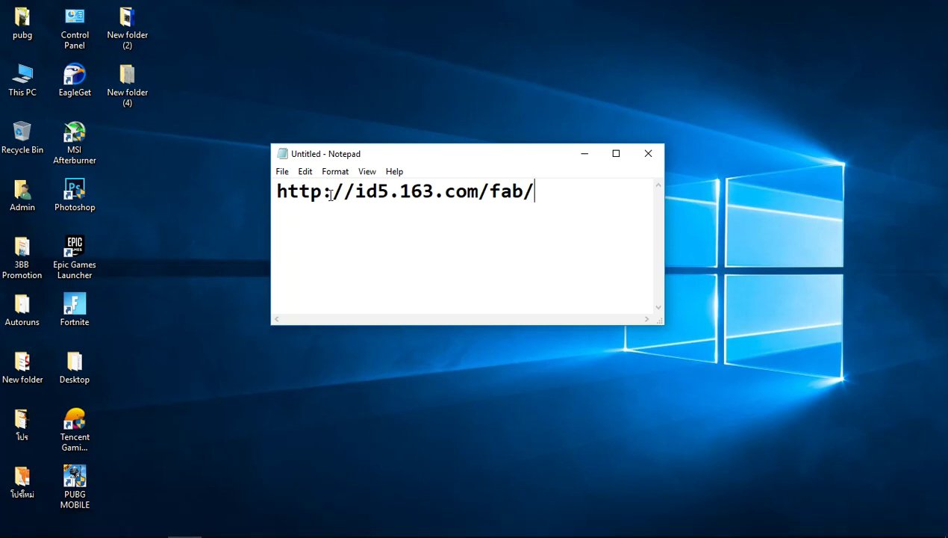
left_click_drag(330, 194, 377, 193)
left_click_drag(557, 197, 279, 192)
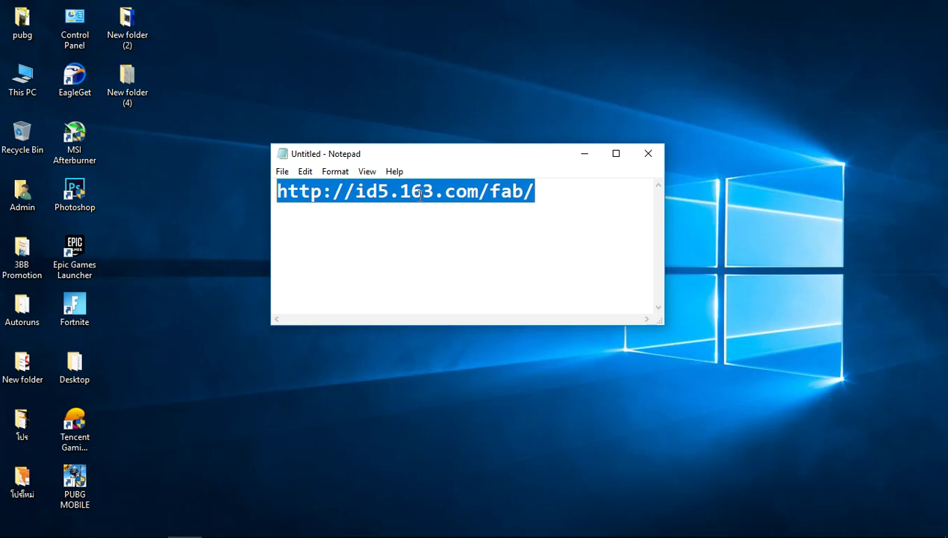
right_click(454, 194)
left_click(481, 240)
left_click(583, 155)
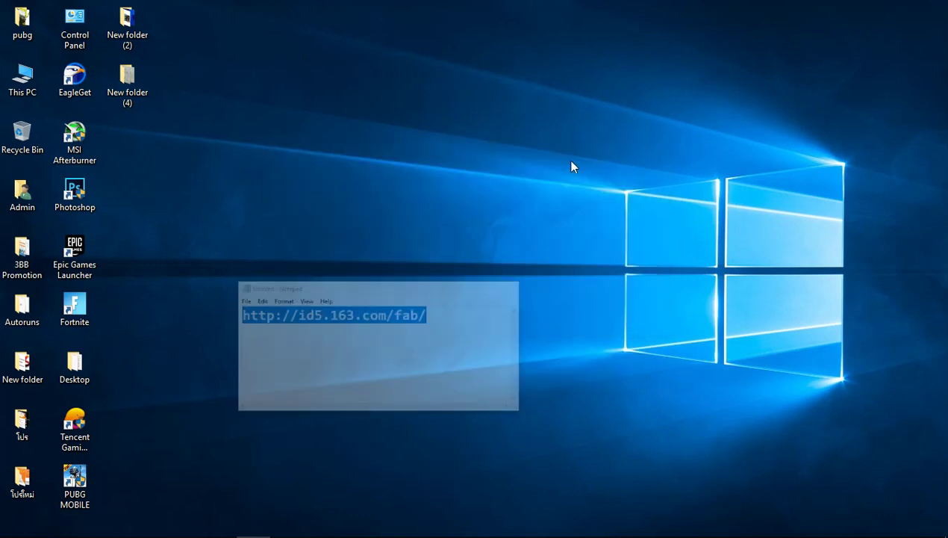
left_click(12, 524)
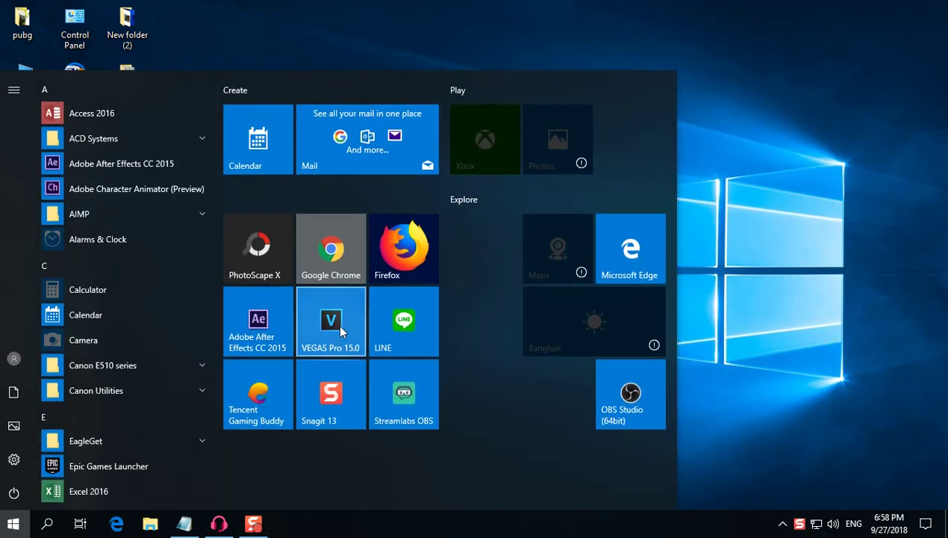
left_click(340, 273)
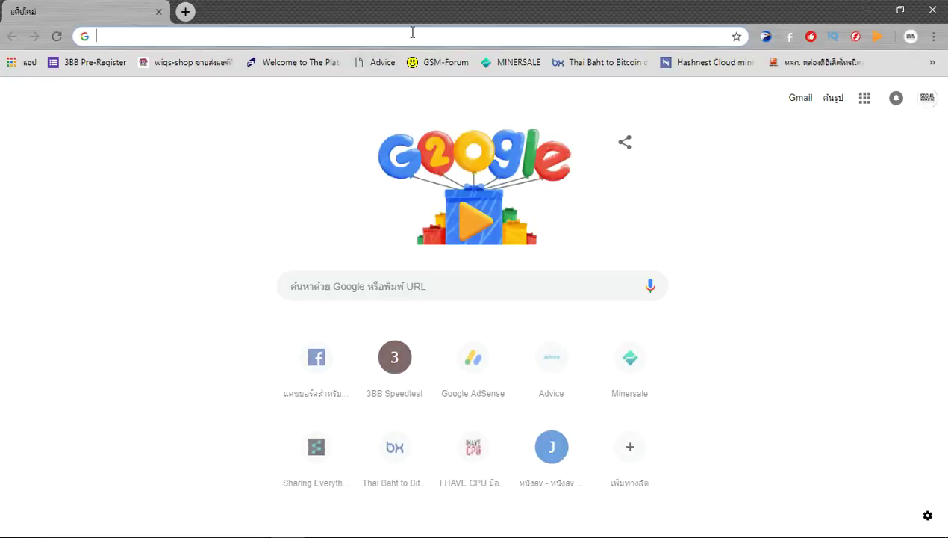
key("ctrl+v")
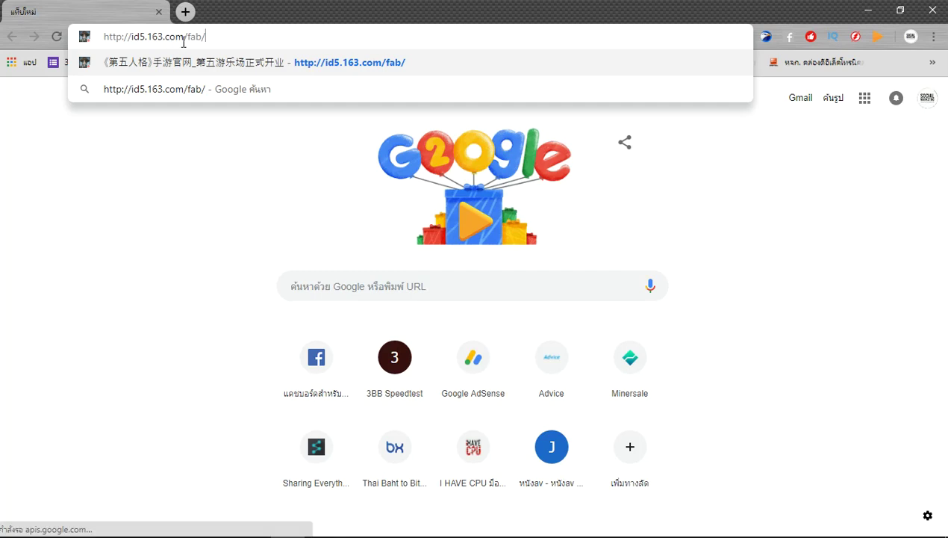
key("Return")
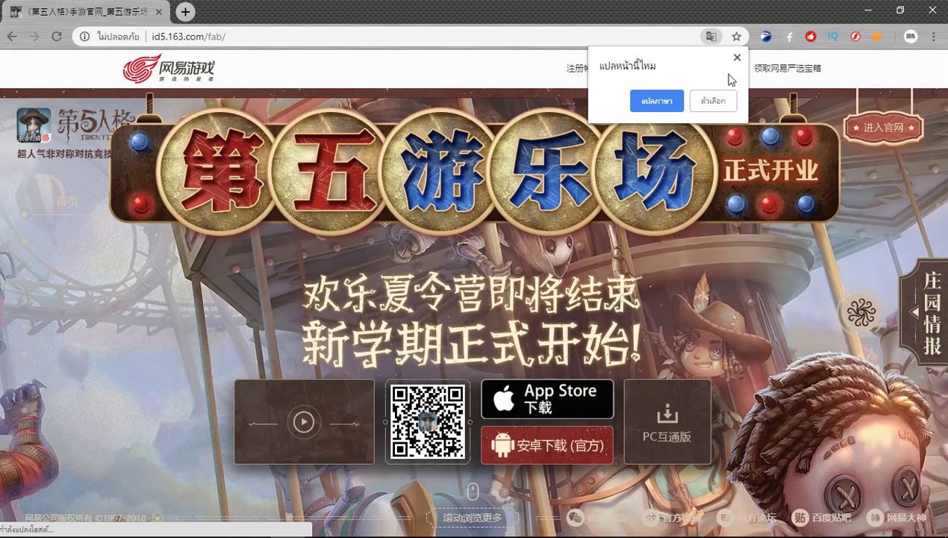
Step: Translate the game's Chinese web page and dismiss the translation prompt
left_click(659, 106)
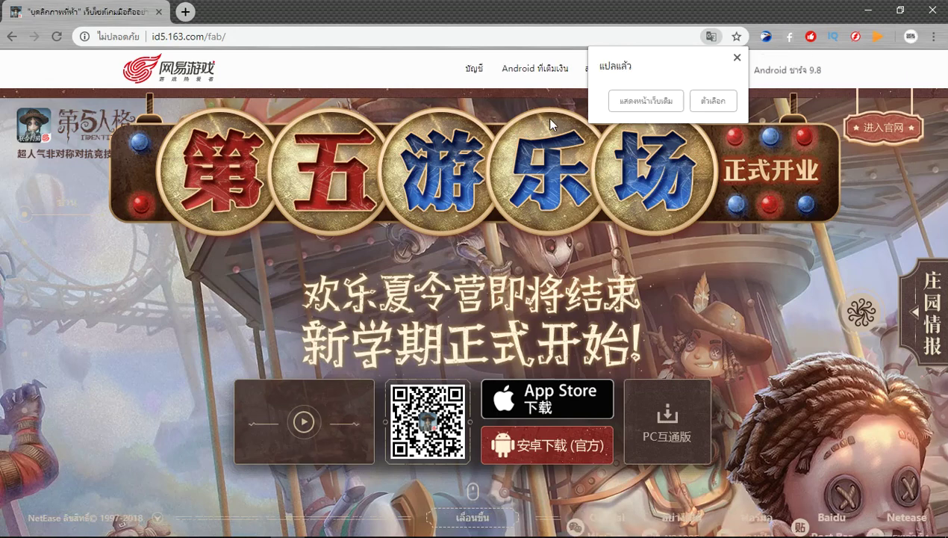
left_click(738, 58)
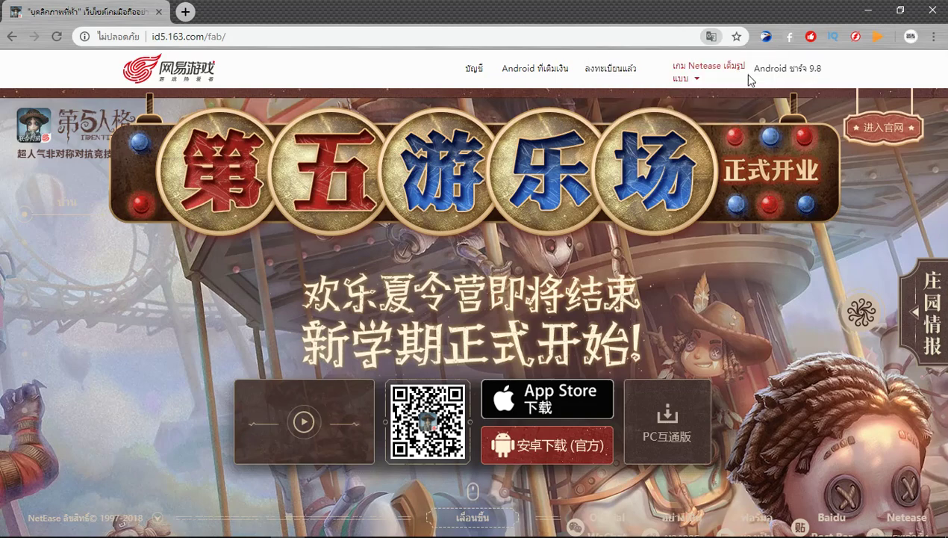
scroll(830, 197, "down", 1)
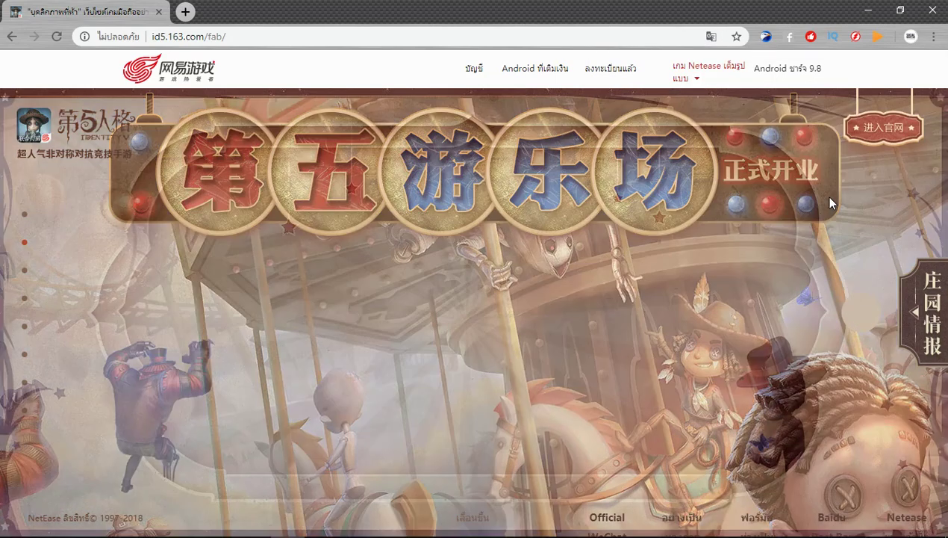
scroll(640, 198, "up", 1)
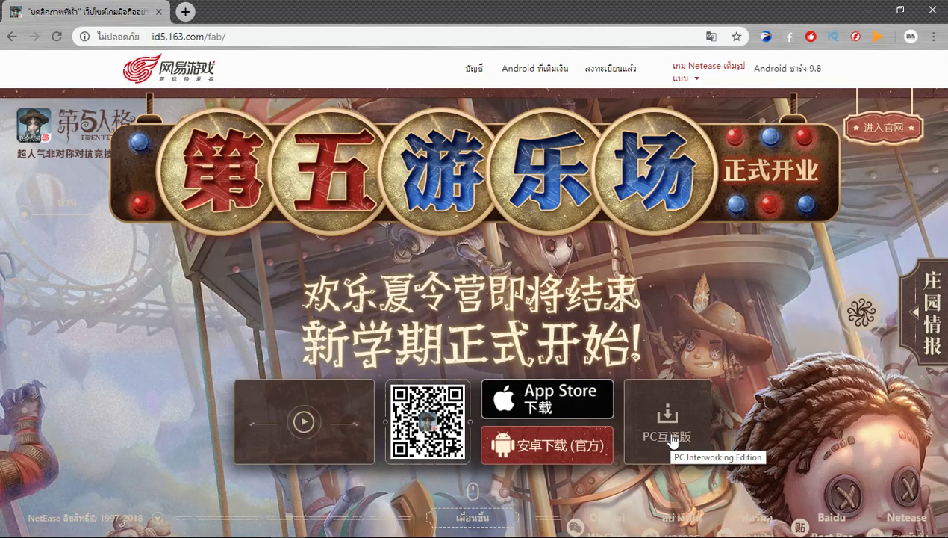
Step: Download the game's PC edition installer, identityv_setup.exe, with the Desktop as the save folder
left_click(668, 426)
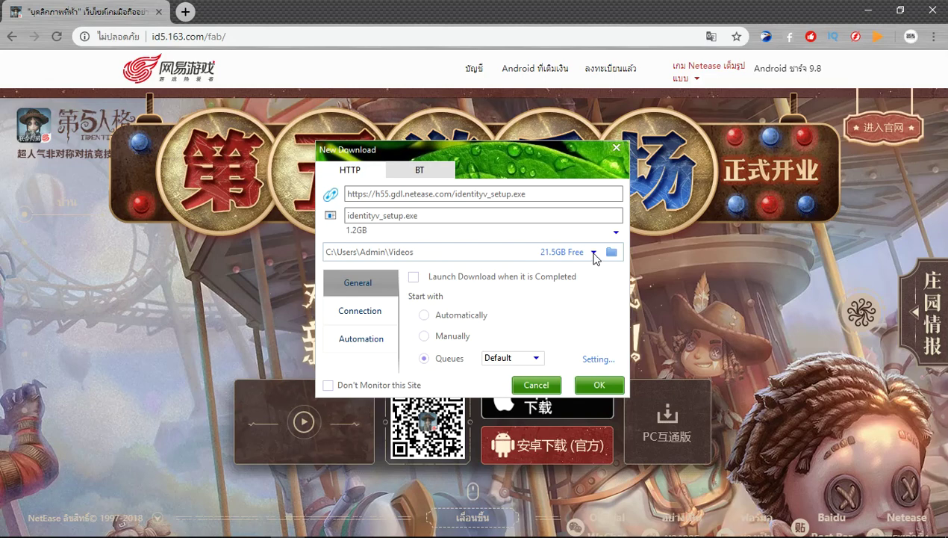
left_click(592, 252)
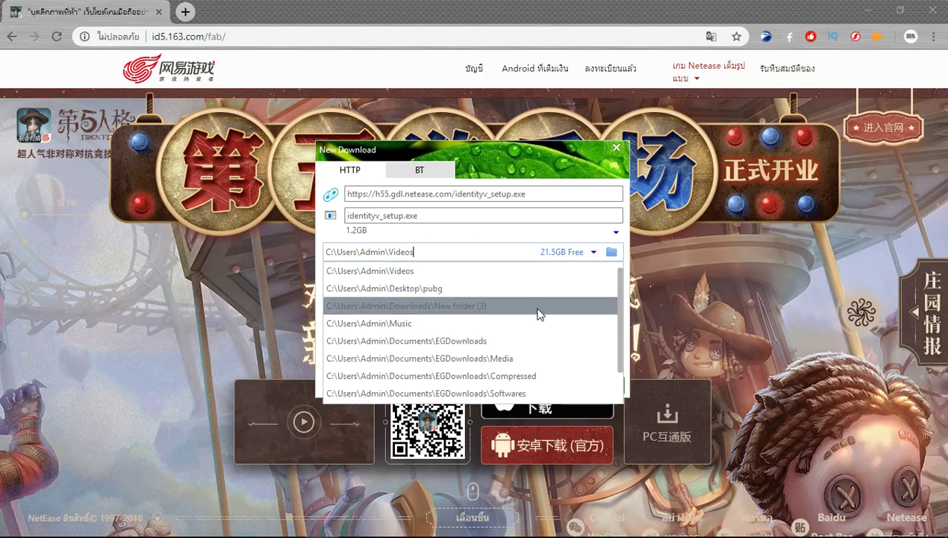
scroll(522, 314, "down", 1)
scroll(530, 298, "up", 2)
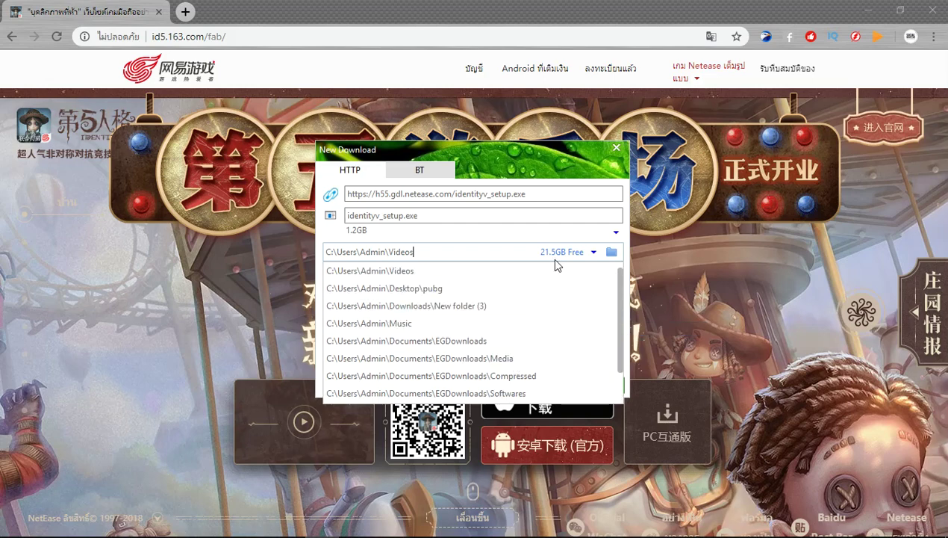
left_click(612, 252)
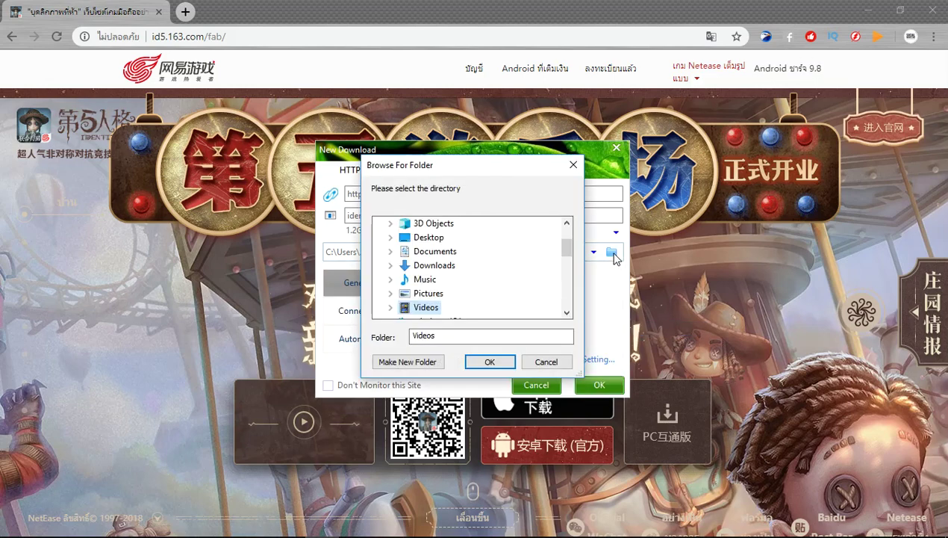
double_click(441, 240)
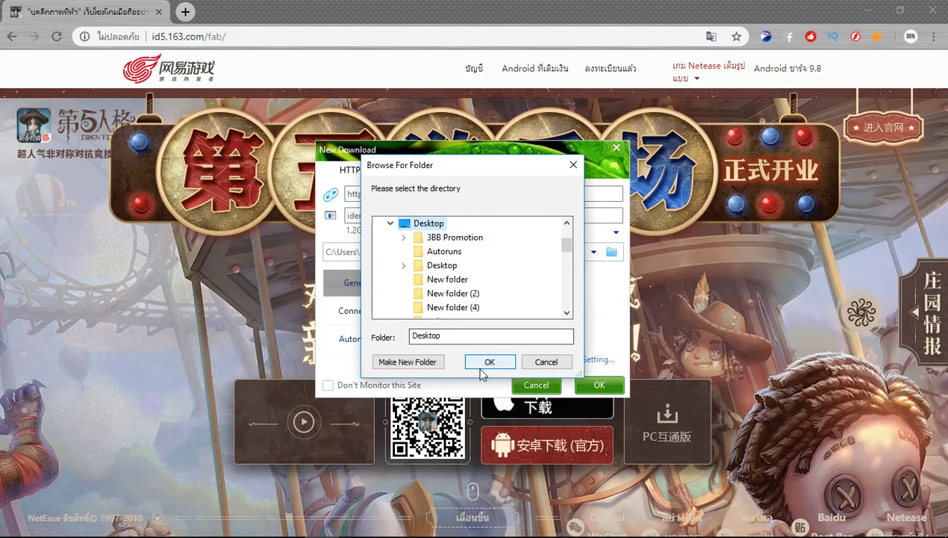
left_click(489, 362)
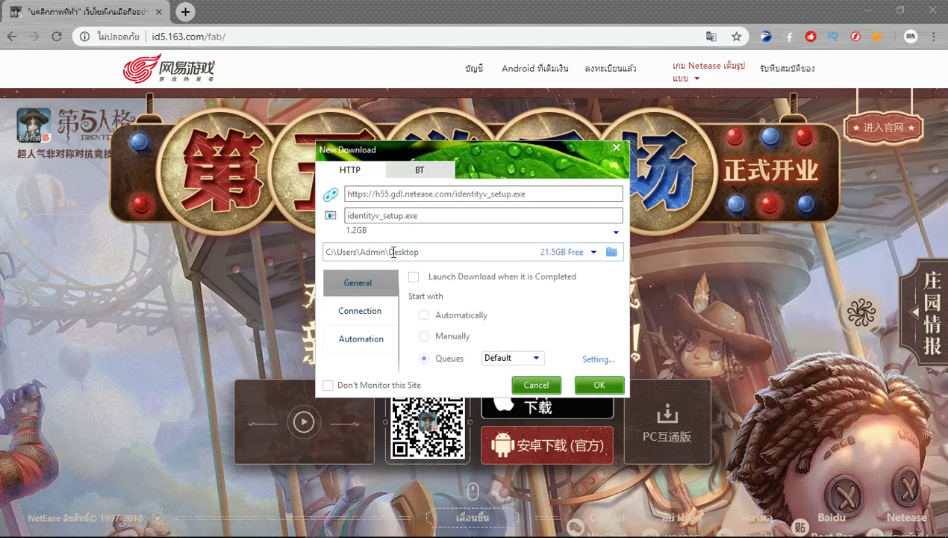
left_click_drag(389, 251, 421, 253)
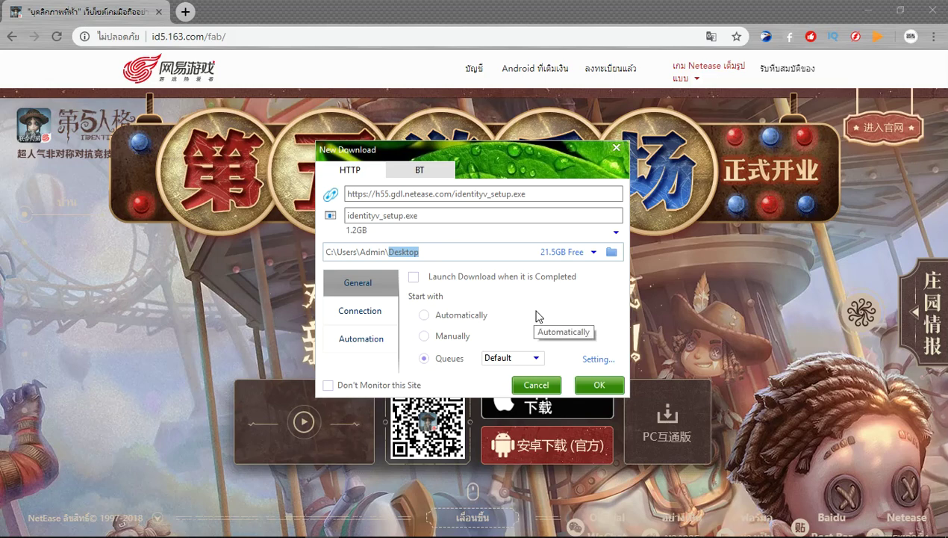
left_click(605, 384)
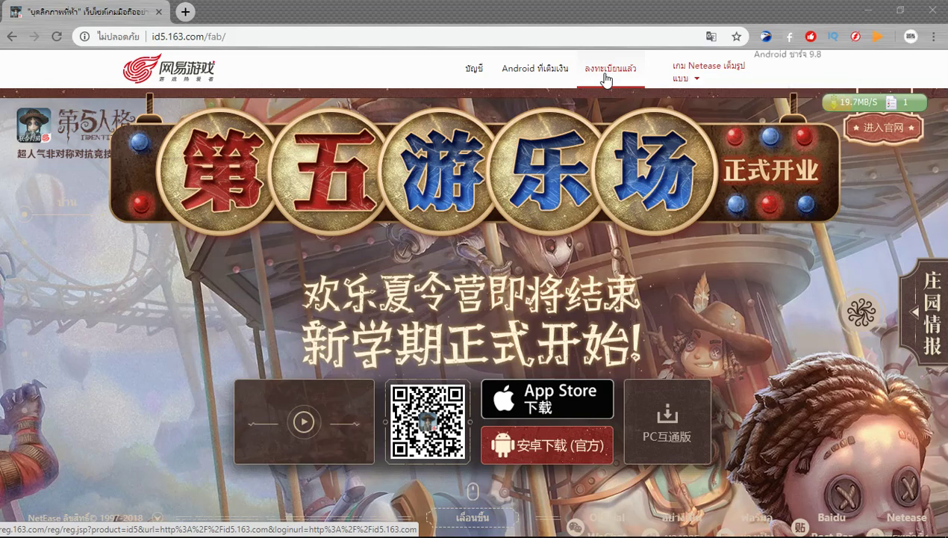
Step: Check the progress of the identityv_setup.exe download in the download manager
left_click(882, 107)
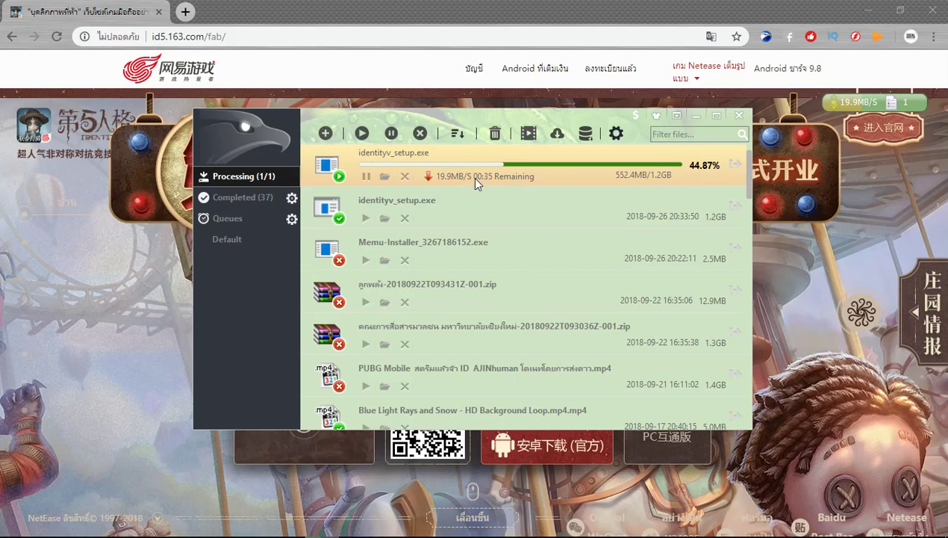
left_click(691, 115)
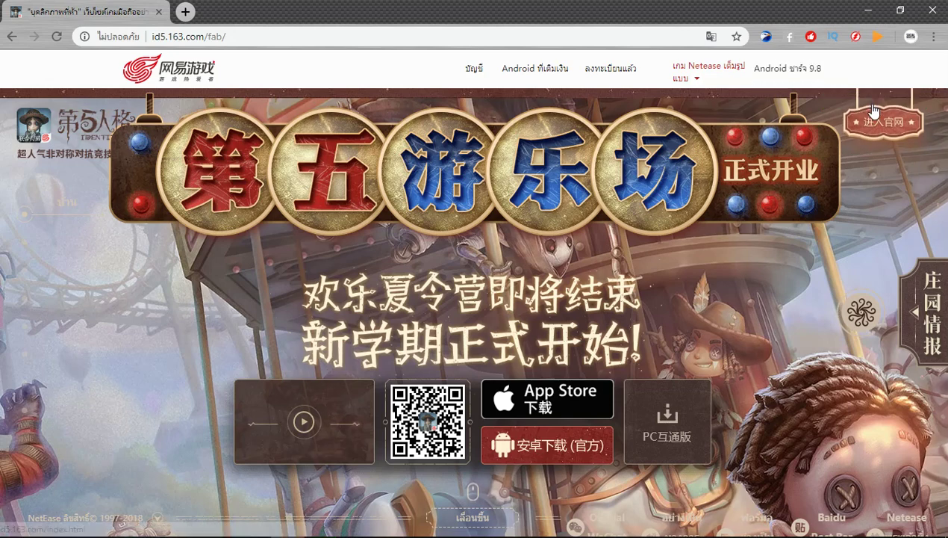
left_click(875, 110)
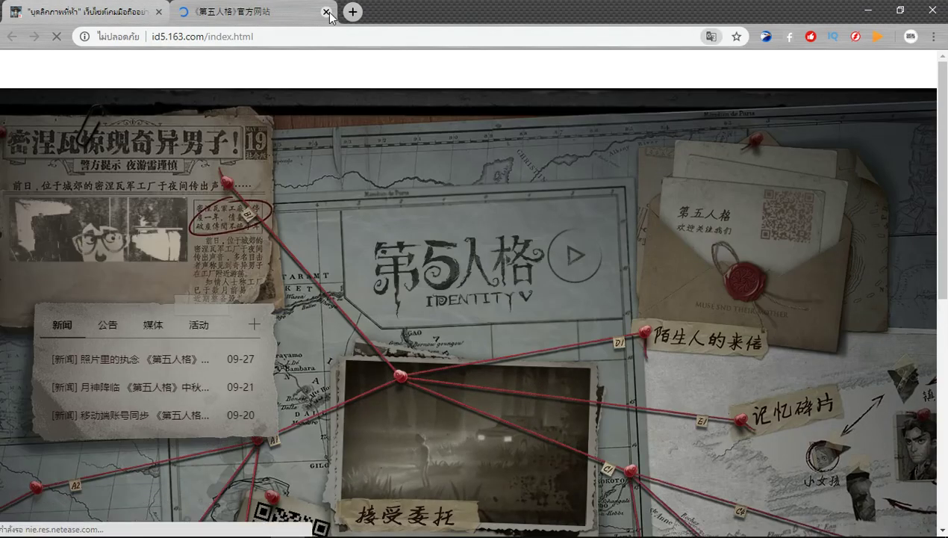
left_click(326, 12)
Step: Minimize the browser and launch the identityv_setup installer from the desktop
left_click(873, 11)
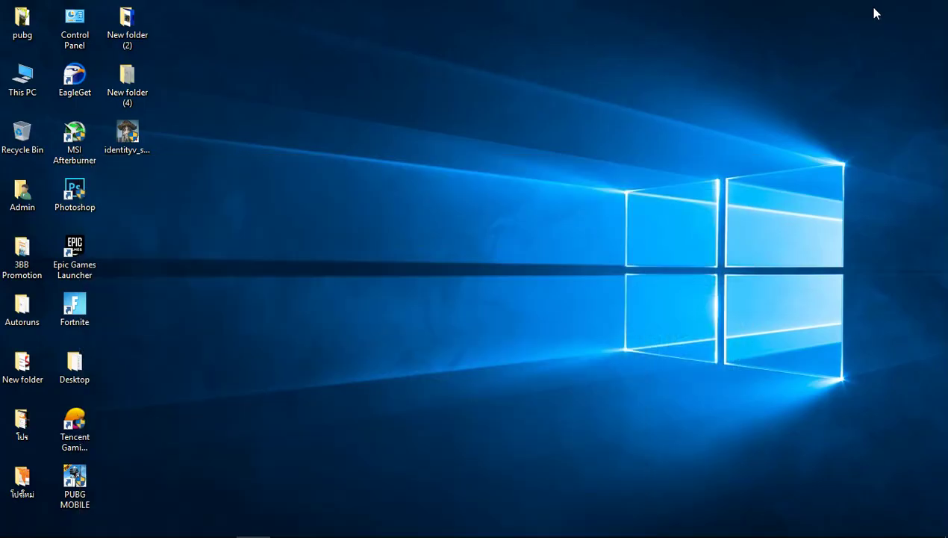
left_click(136, 157)
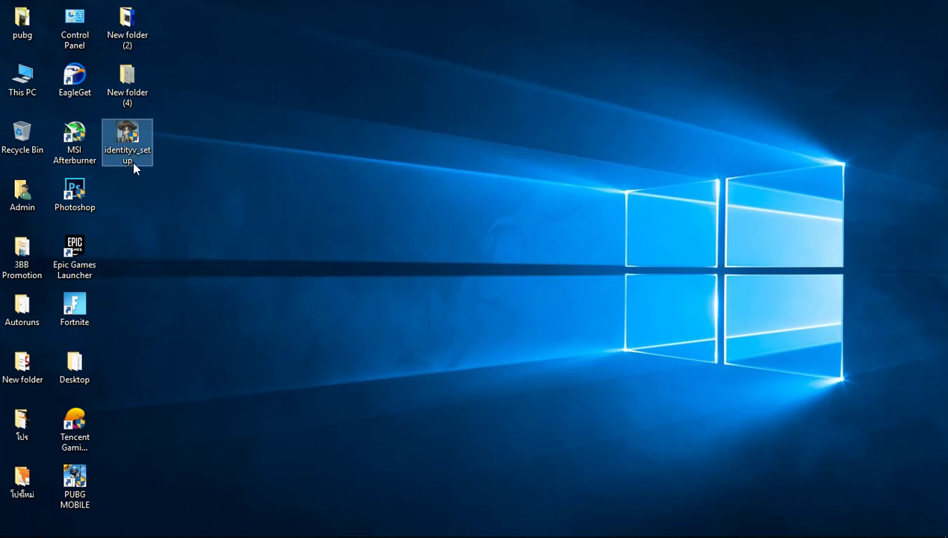
mouse_move(133, 161)
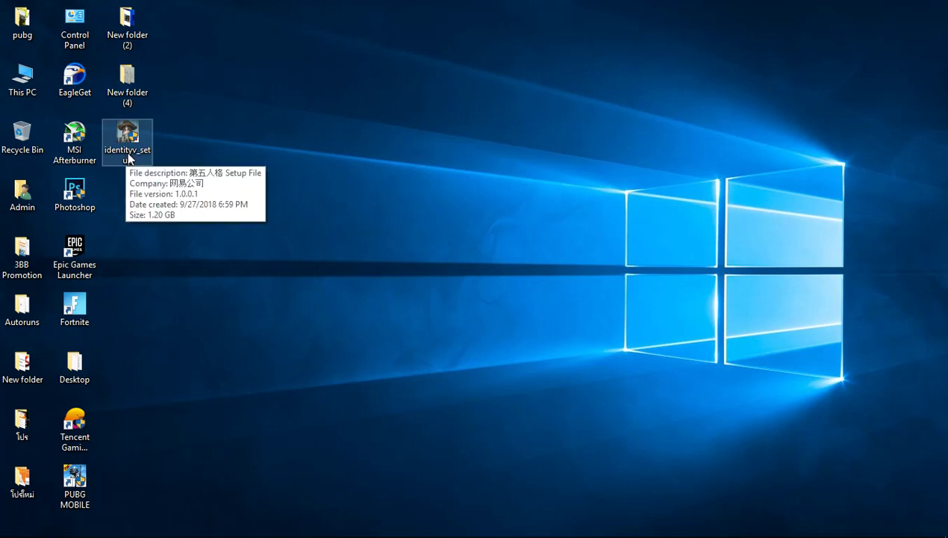
left_click(160, 145)
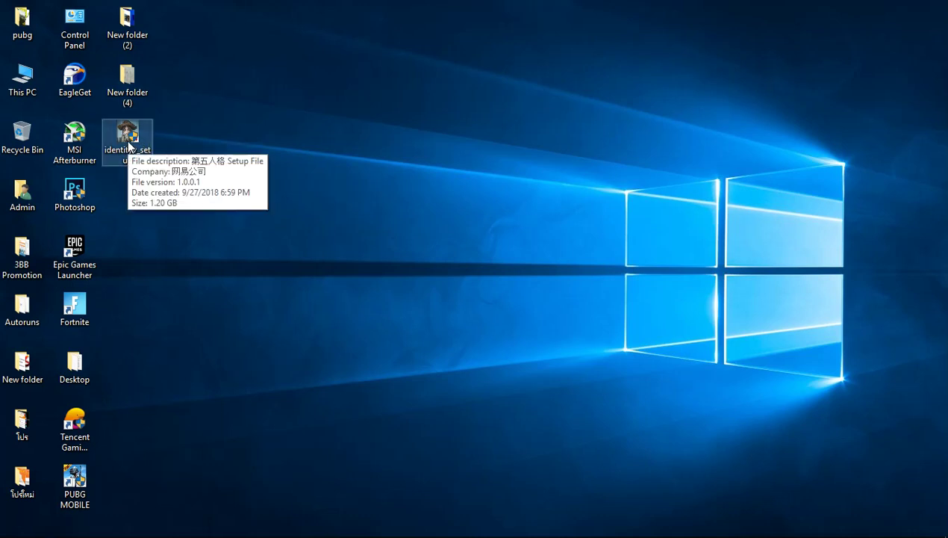
double_click(127, 139)
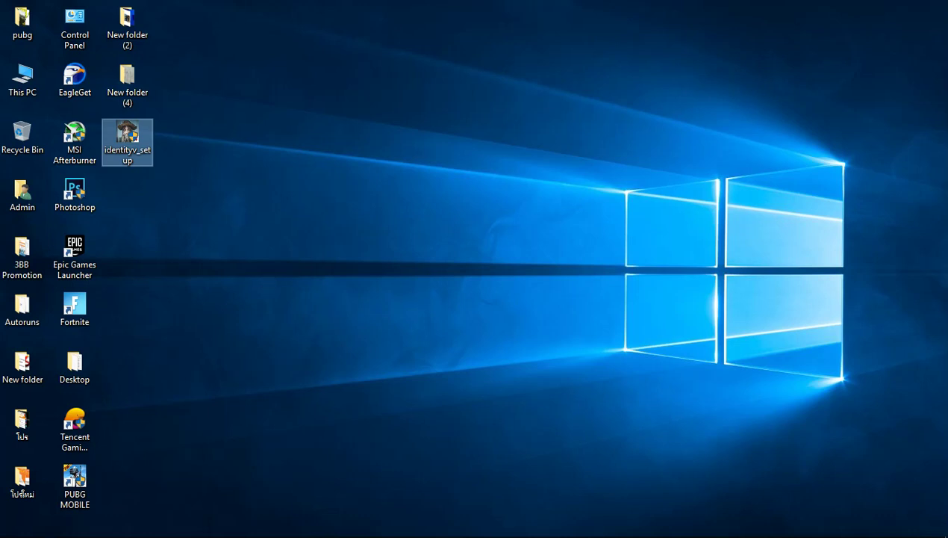
left_click(402, 360)
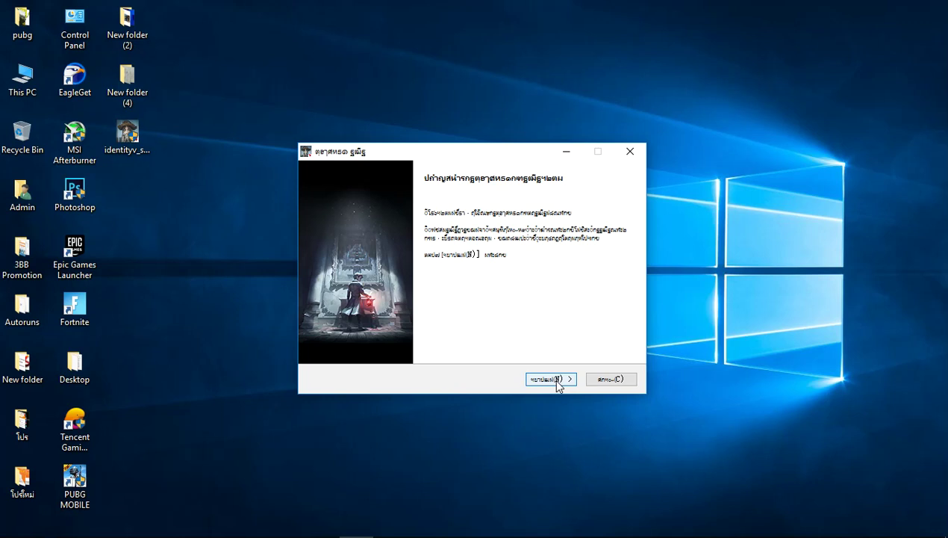
Step: Accept the license agreement, install the game to C:\dwrg, and continue past the completed file installation
left_click(556, 383)
left_click(319, 339)
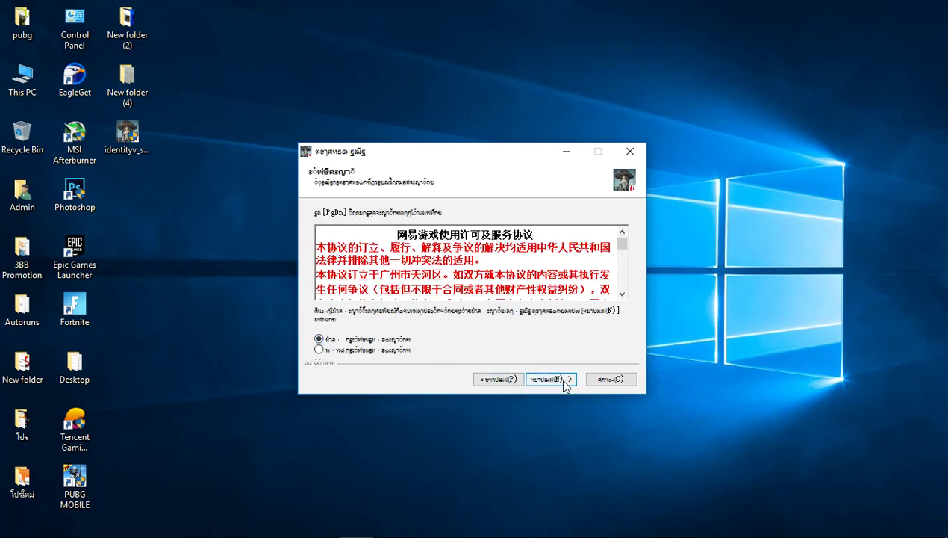
left_click(553, 380)
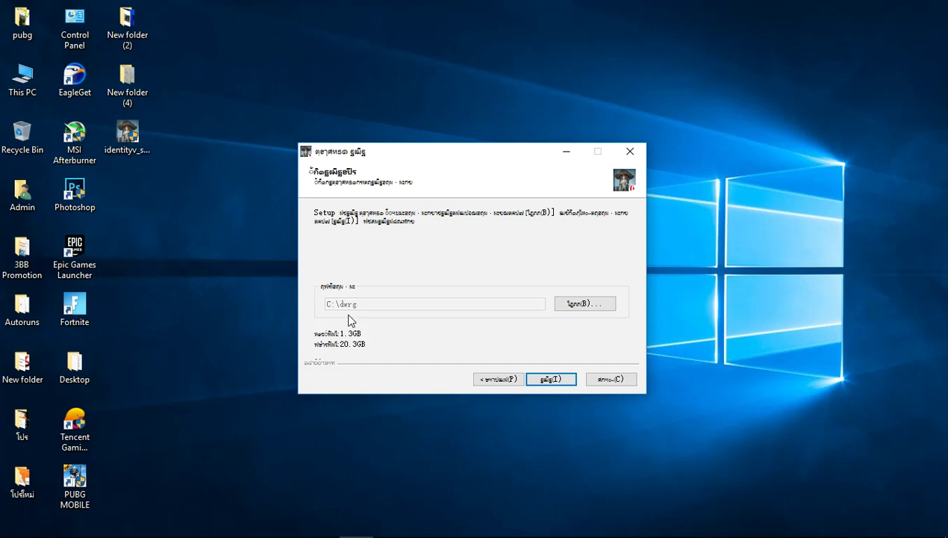
left_click(562, 382)
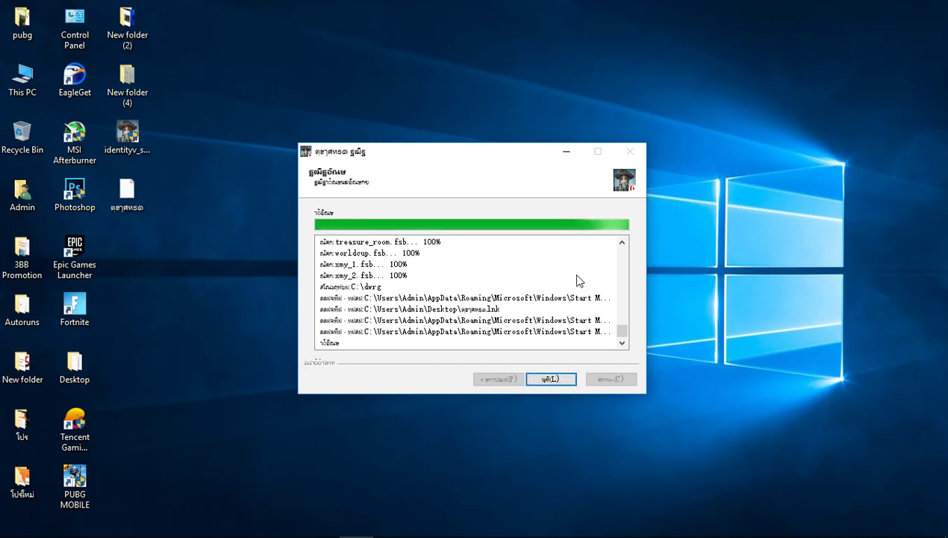
left_click(552, 379)
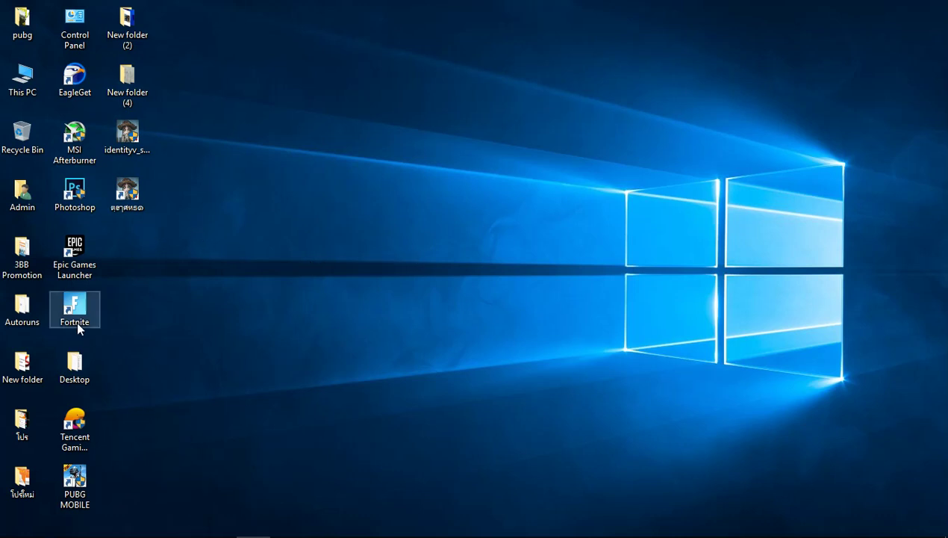
Step: Set the game's desktop shortcut to run as an administrator in its compatibility properties and apply the change
right_click(129, 197)
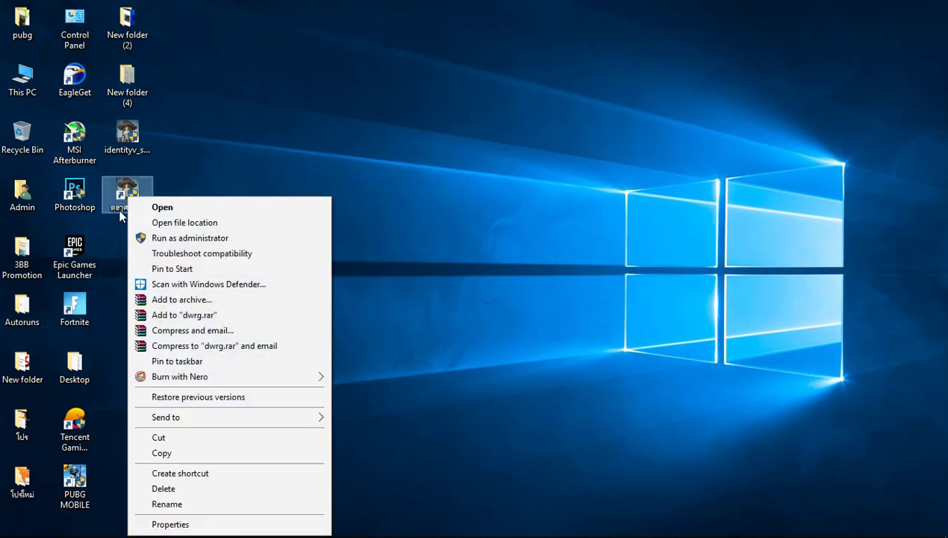
left_click(191, 524)
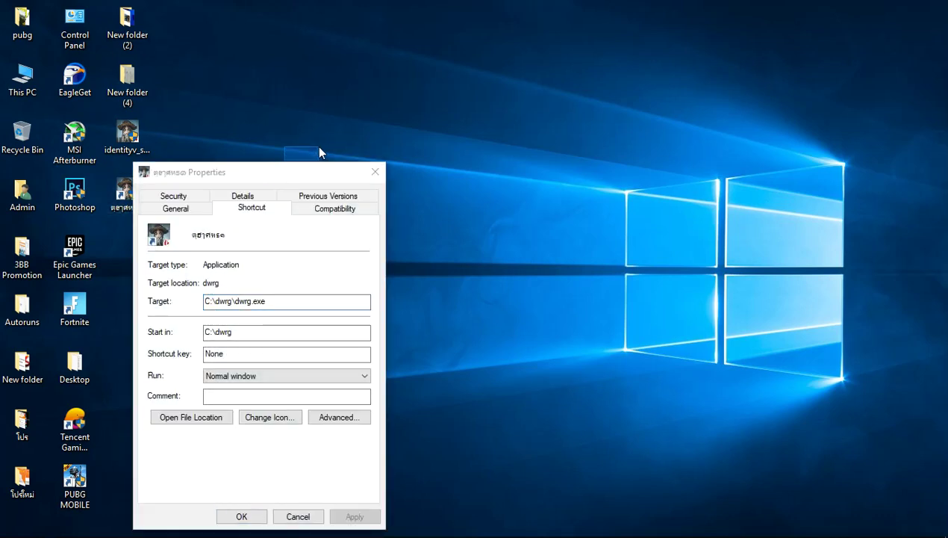
left_click_drag(274, 170, 359, 89)
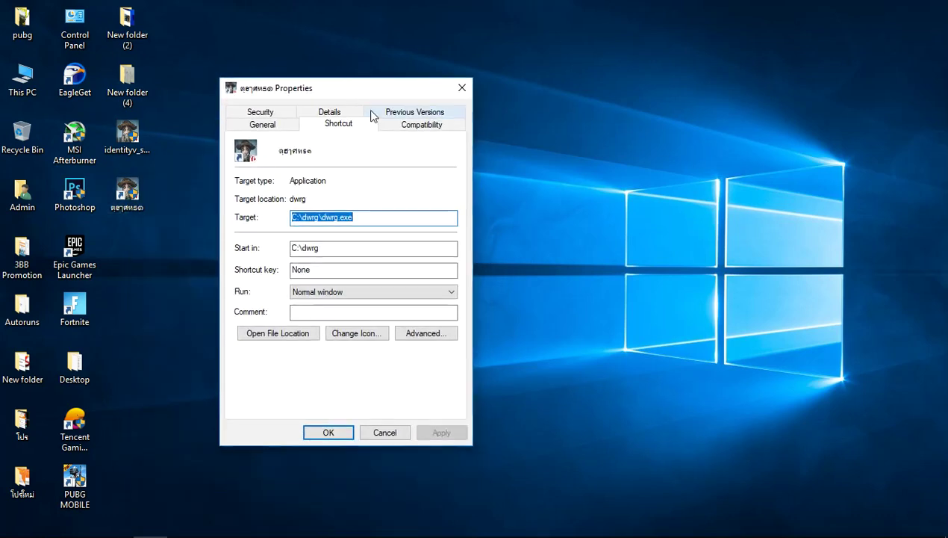
left_click(437, 128)
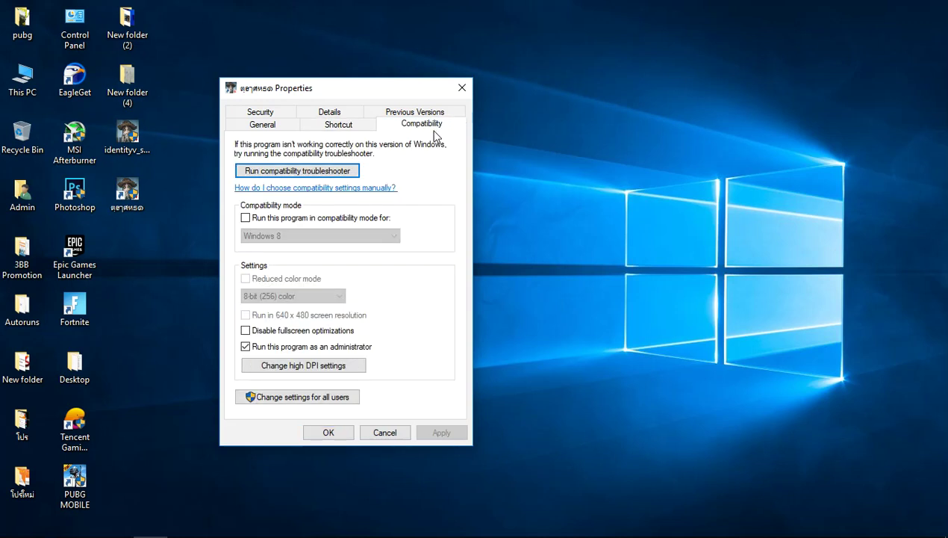
left_click(246, 348)
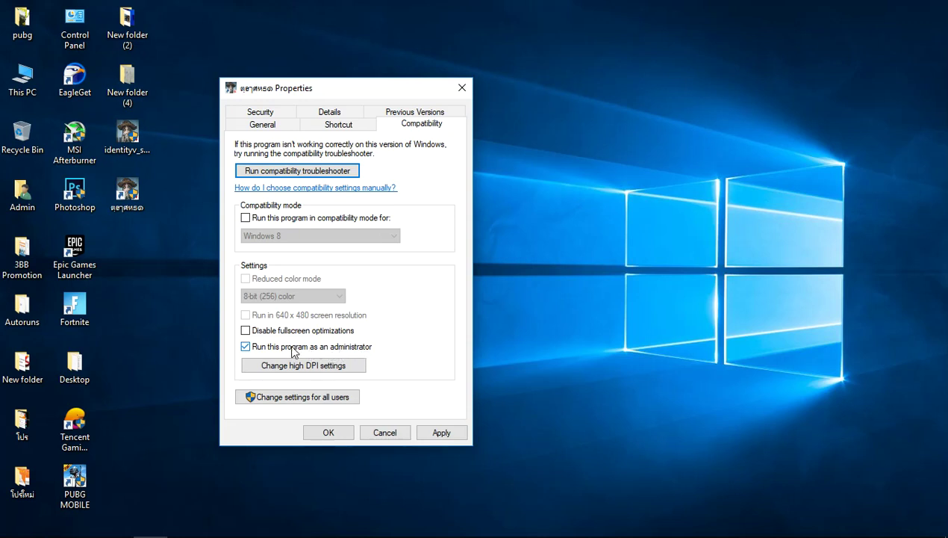
left_click(438, 432)
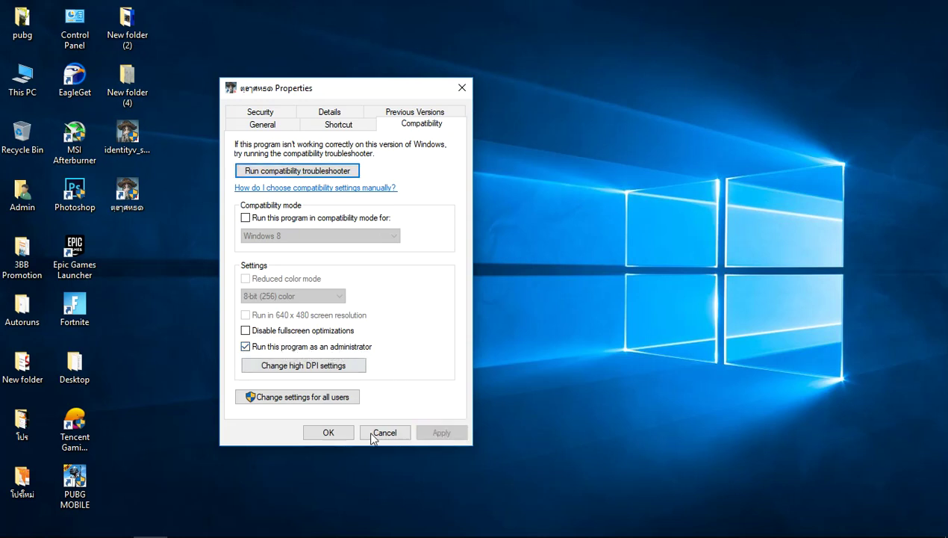
left_click(339, 431)
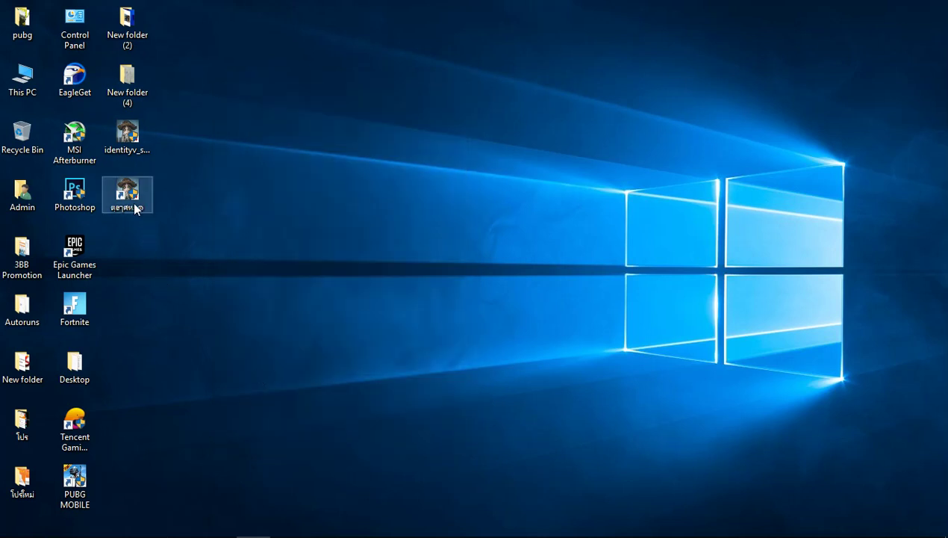
Step: Launch the game from its desktop shortcut, confirm the restart required by the update, and minimize the game at the login form
double_click(140, 194)
left_click(405, 356)
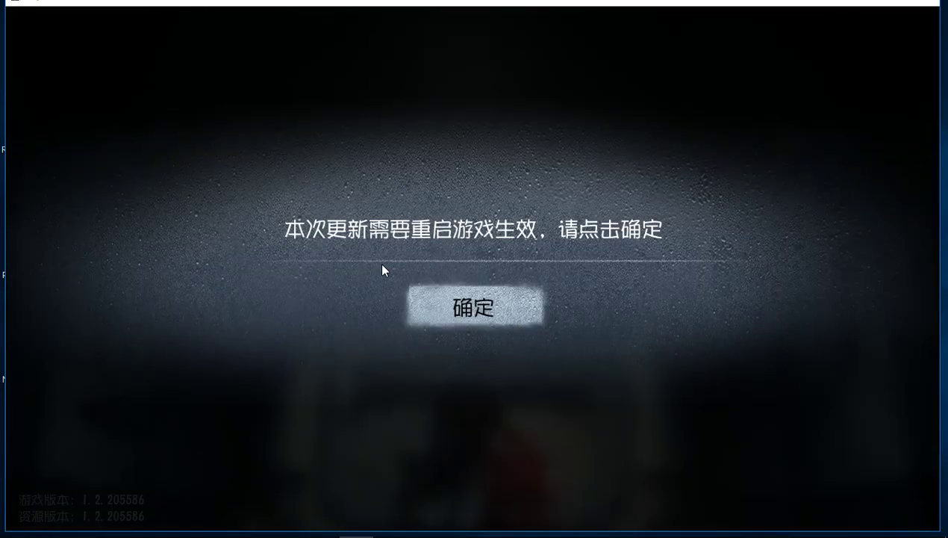
left_click(470, 308)
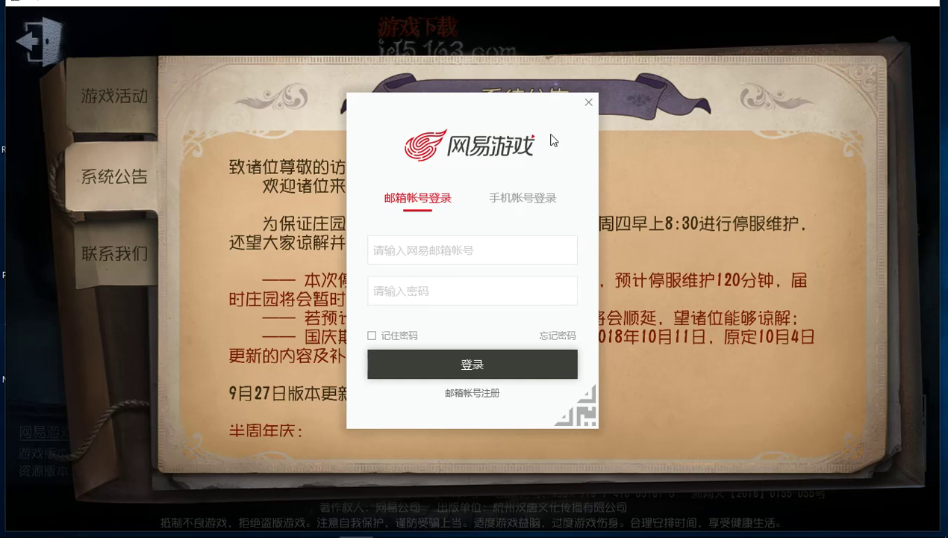
left_click(854, 6)
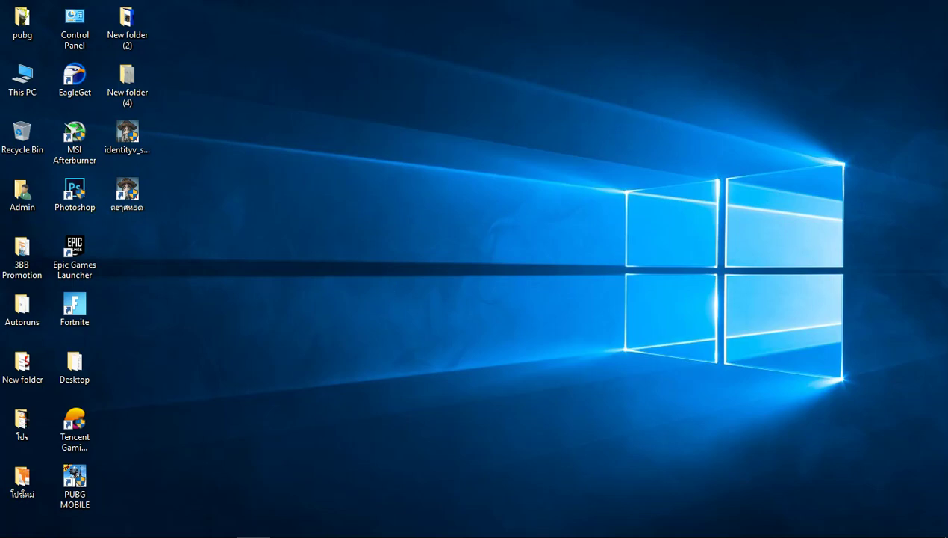
Step: Switch to the browser, open the NetEase account registration page from the game site, and translate it into Thai
mouse_move(205, 525)
left_click(284, 524)
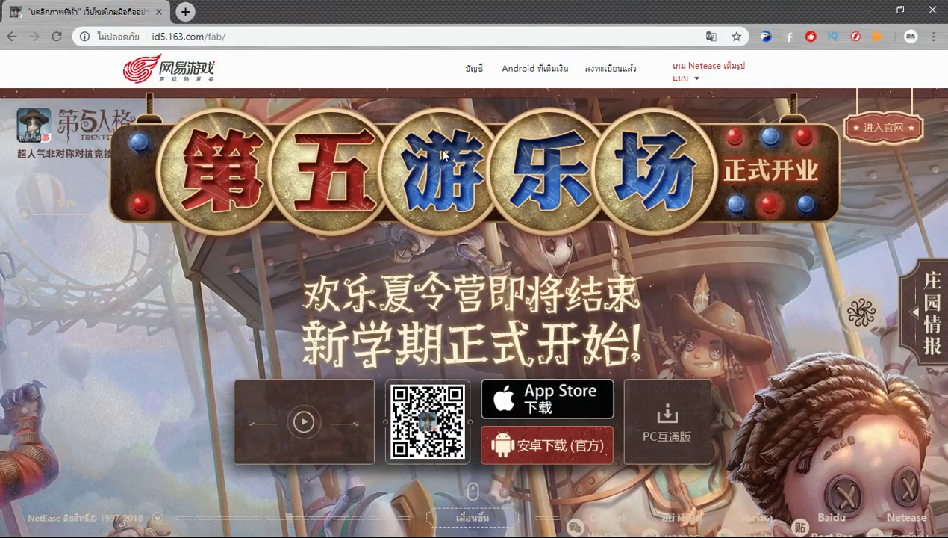
left_click(610, 72)
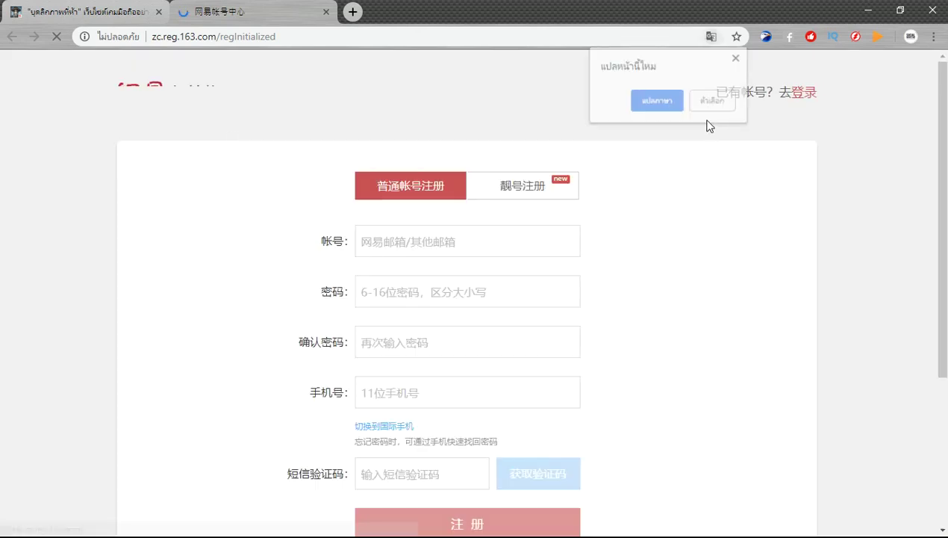
left_click(677, 106)
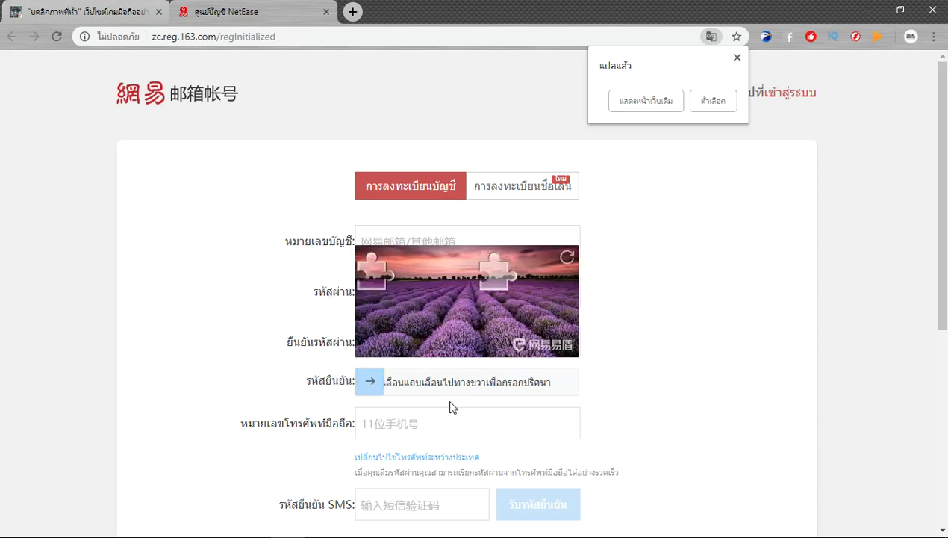
Step: Review the account registration form, including its mobile number field, then return to the game site and minimize the browser
scroll(403, 425, "down", 2)
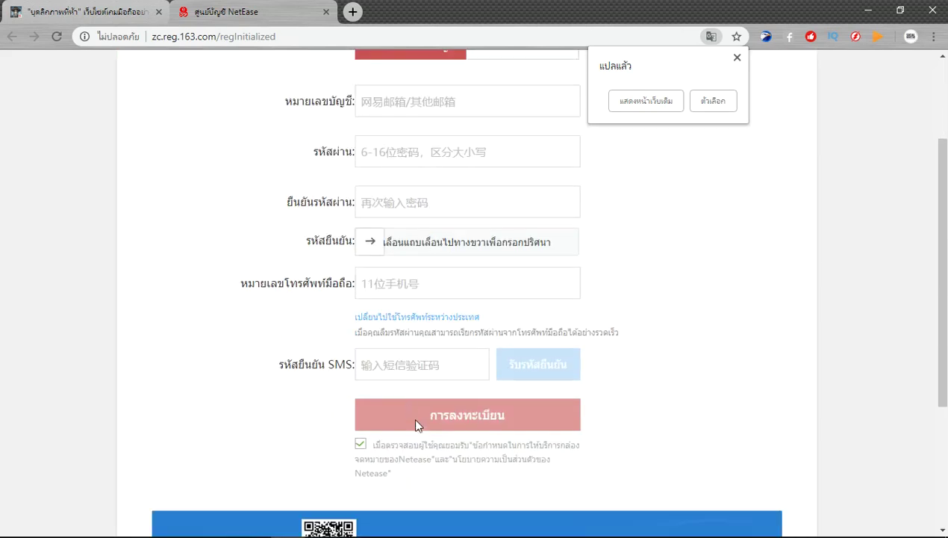
left_click(364, 284)
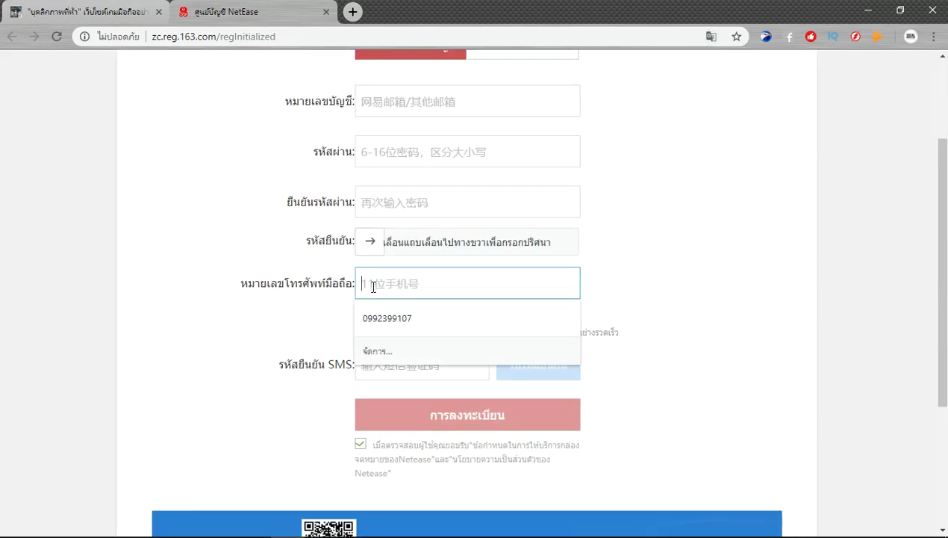
left_click(308, 337)
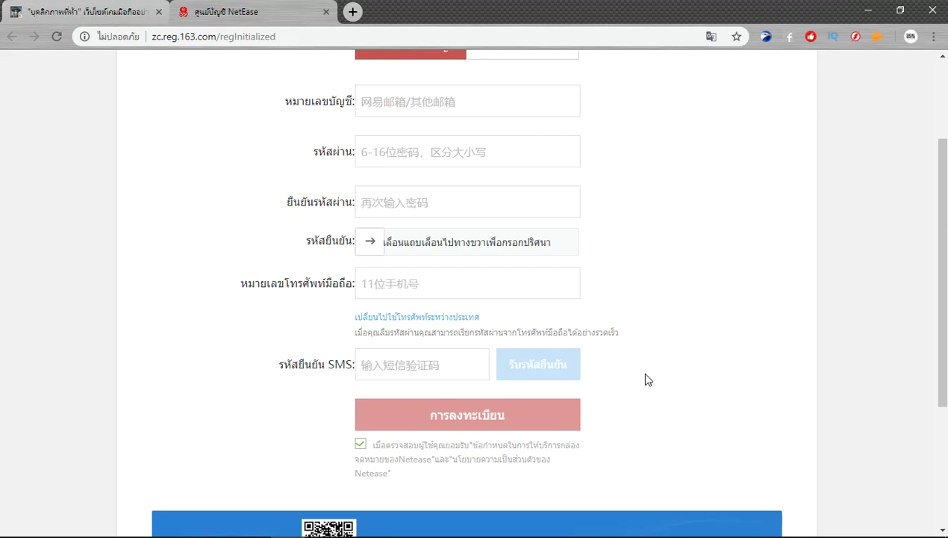
scroll(646, 379, "up", 2)
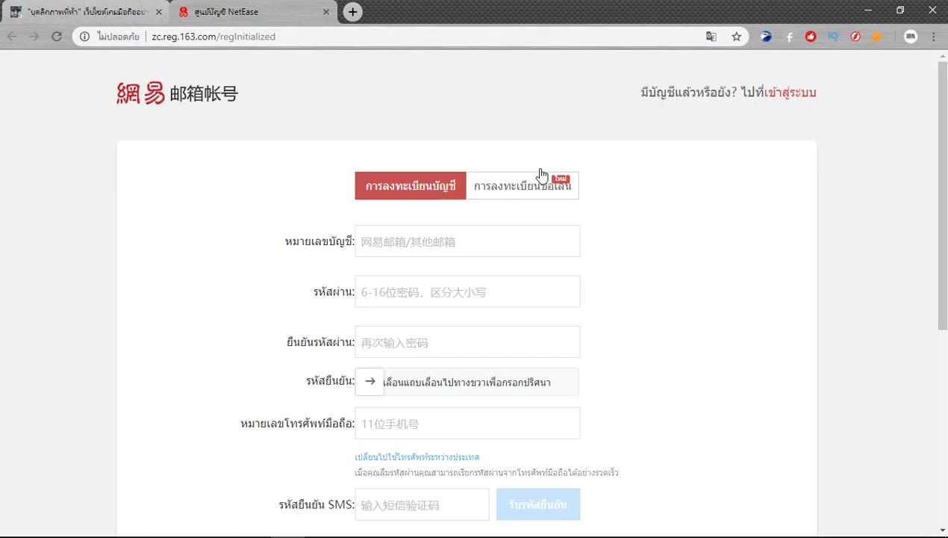
left_click(87, 6)
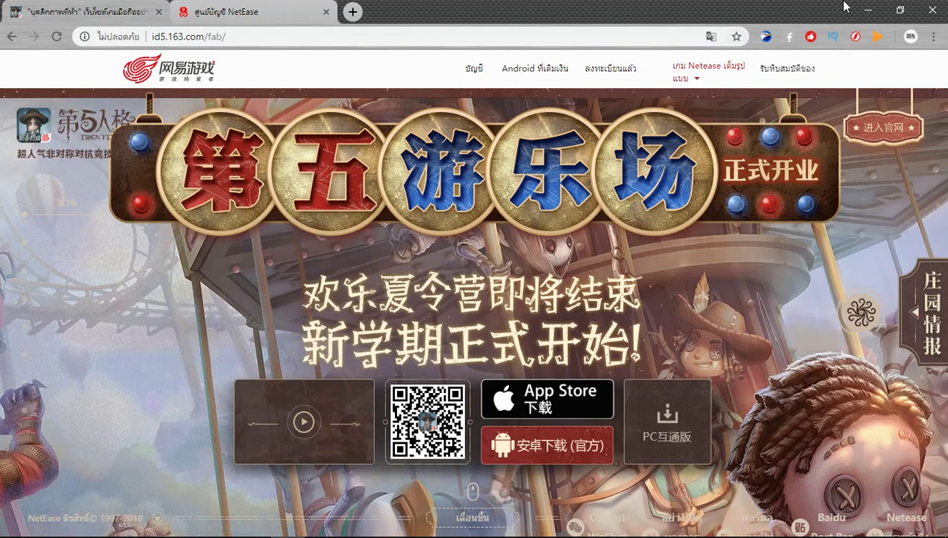
left_click(857, 11)
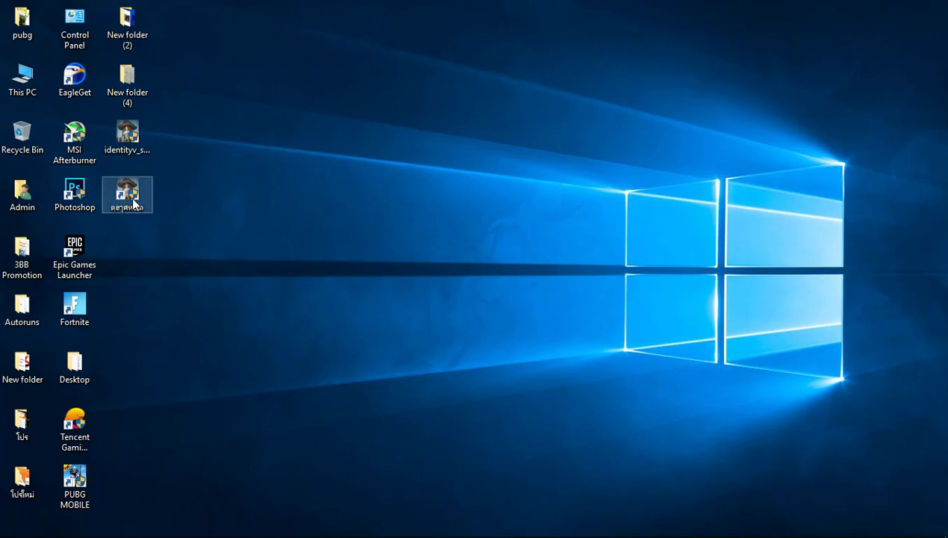
Step: Check the run-as-administrator option in the compatibility properties of the game's desktop shortcut, then close the properties
right_click(132, 197)
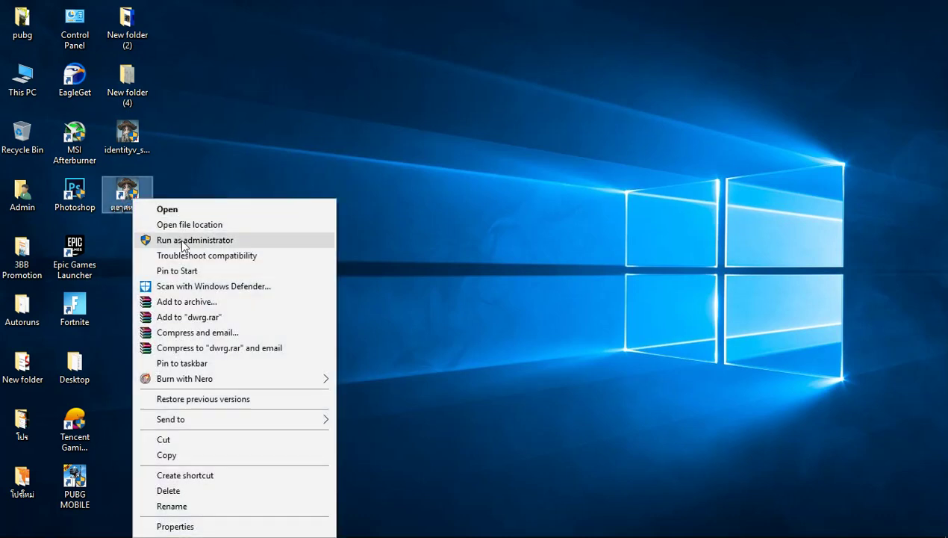
left_click(227, 176)
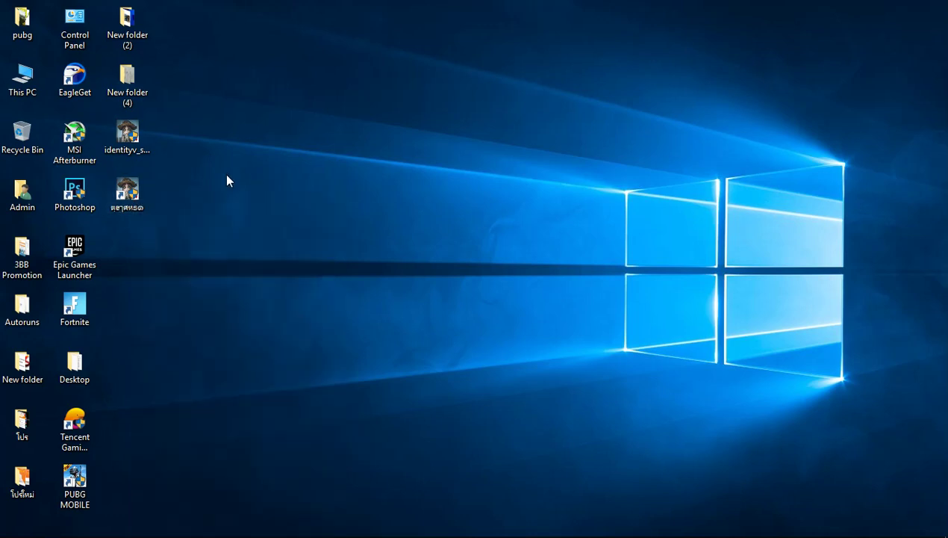
right_click(128, 193)
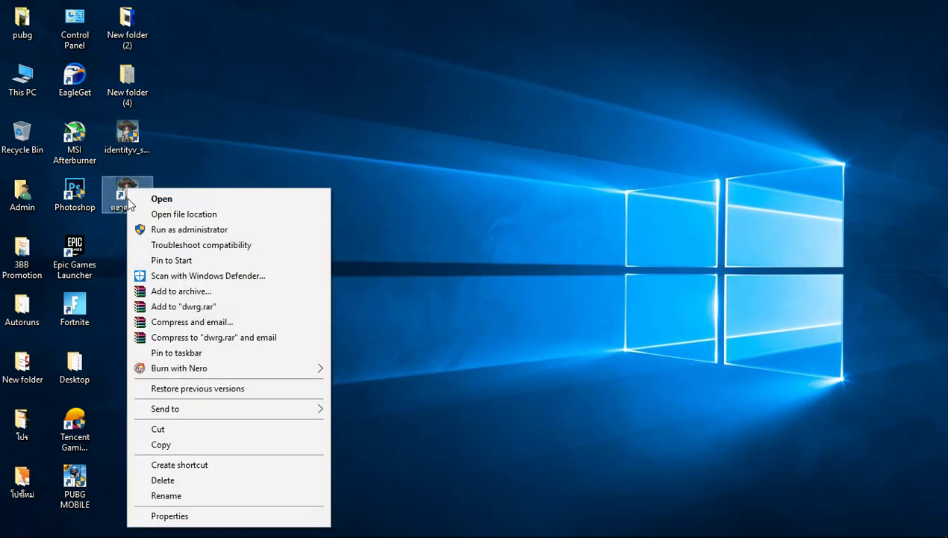
left_click(166, 516)
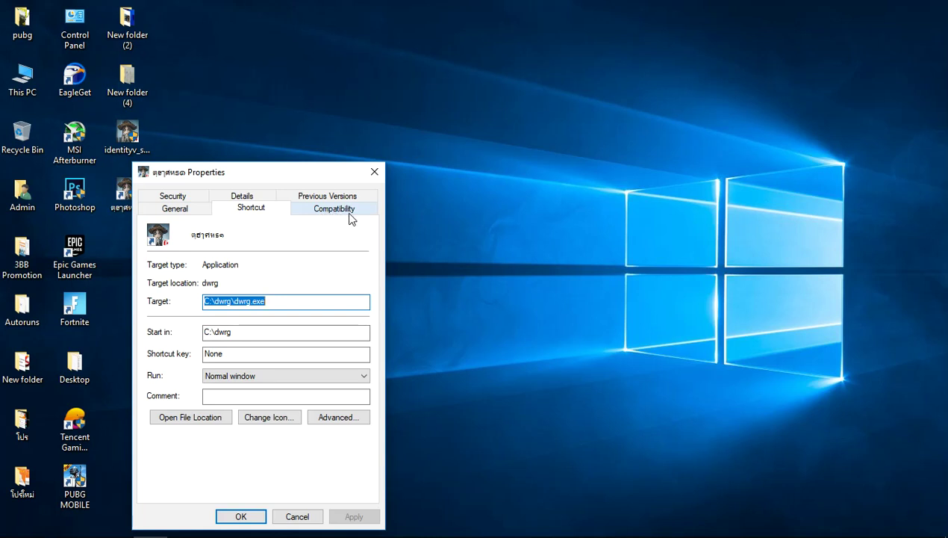
left_click(343, 210)
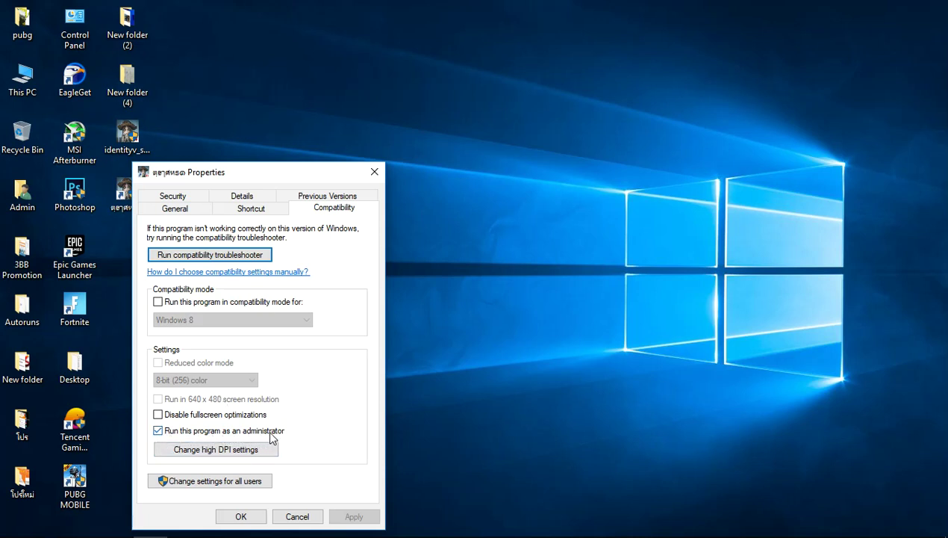
left_click(242, 514)
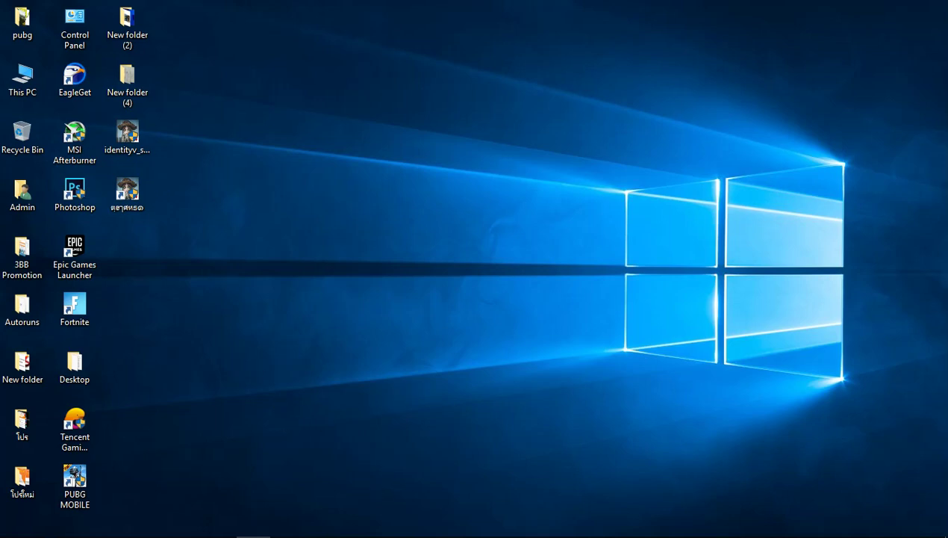
Step: Bring the game's login window back up to view the sign-in form, then minimize it
mouse_move(253, 531)
left_click(355, 520)
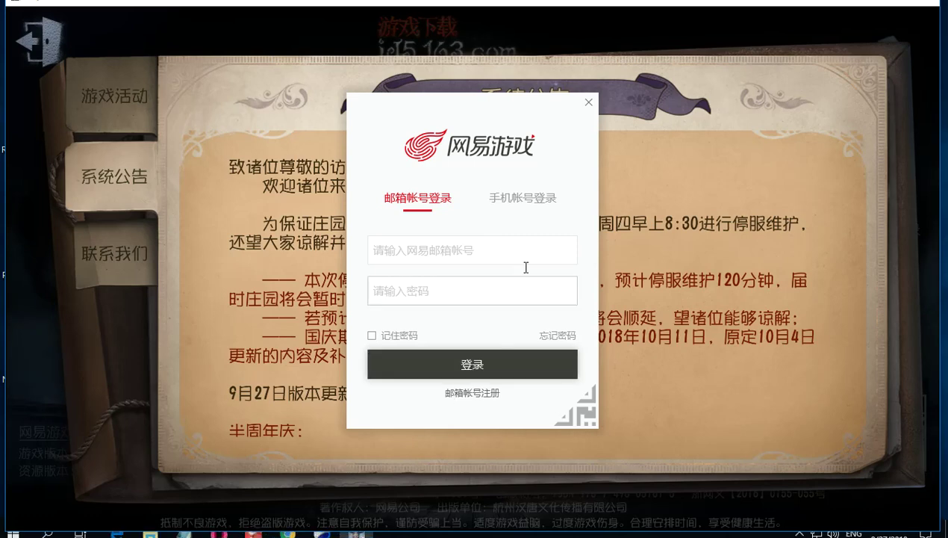
left_click(856, 4)
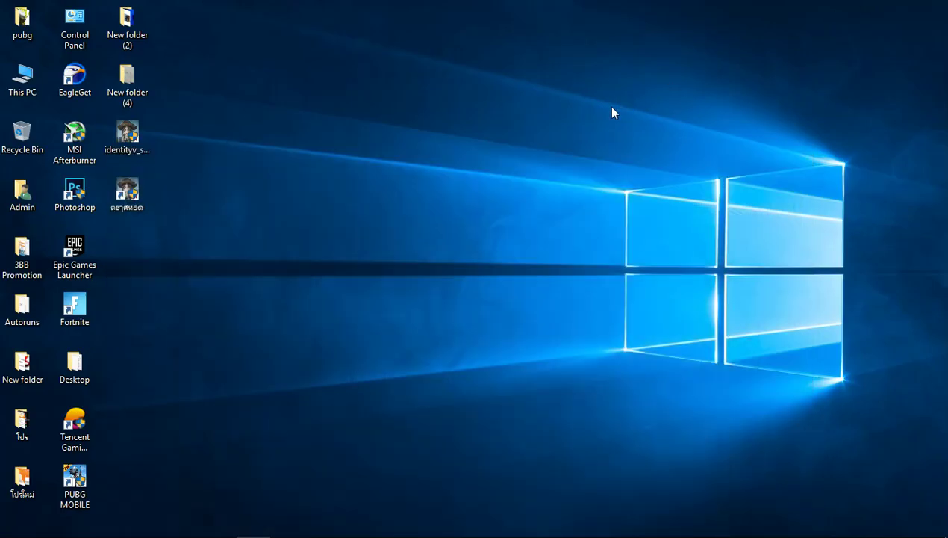